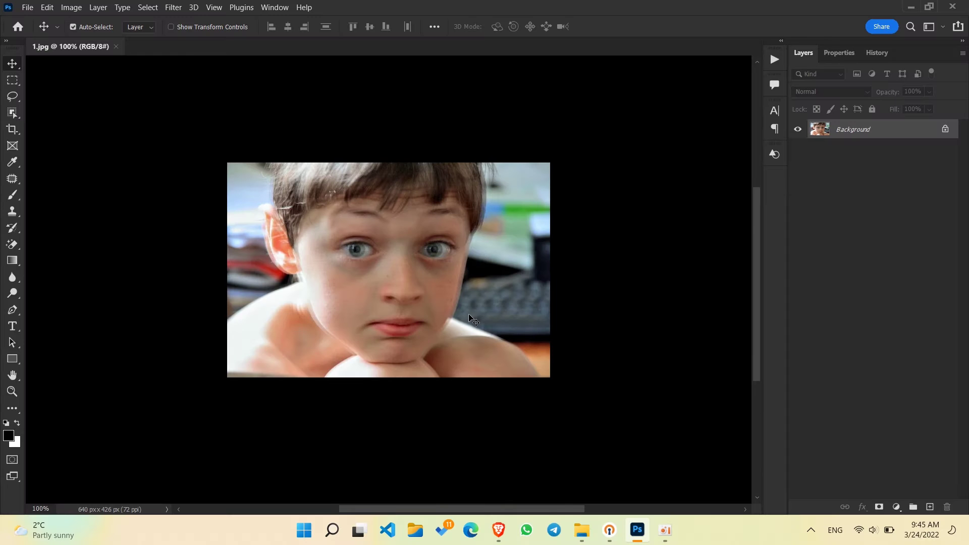
# Step: Launch the Shake Reduction filter on the blurry boy's portrait from the Filter menu
pyautogui.scroll(2, 457, 300)
pyautogui.scroll(2, 457, 299)
pyautogui.scroll(1, 457, 300)
pyautogui.scroll(-2, 458, 300)
pyautogui.scroll(-2, 468, 289)
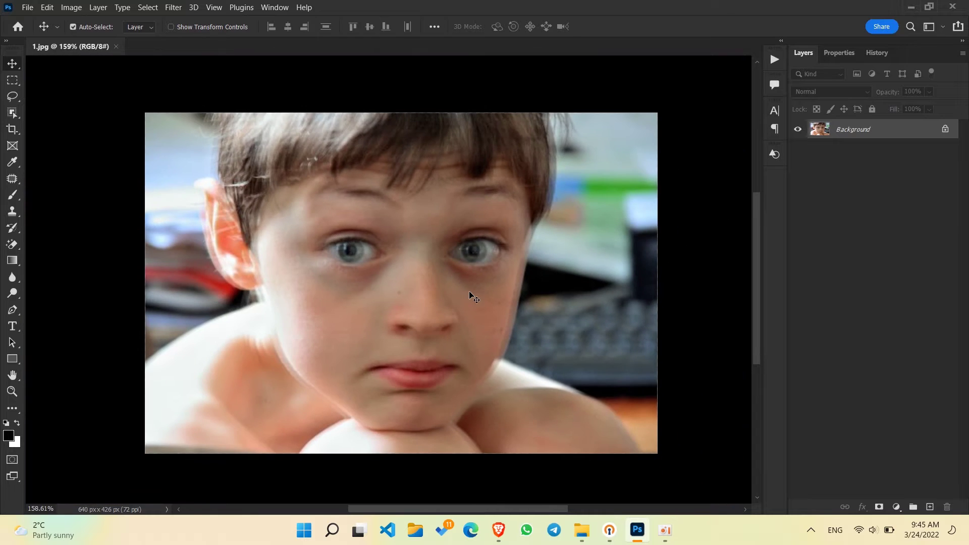
pyautogui.click(168, 10)
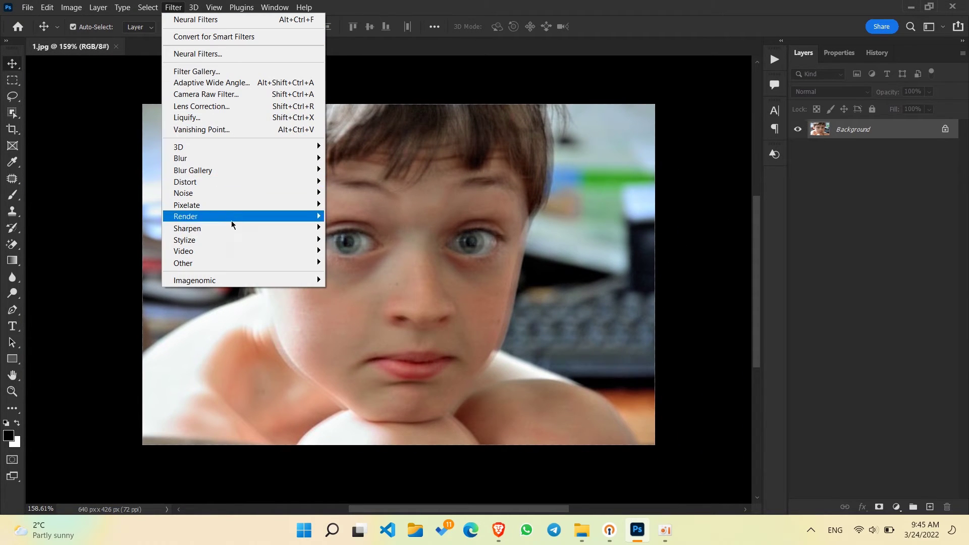
pyautogui.moveTo(186, 228)
pyautogui.click(364, 238)
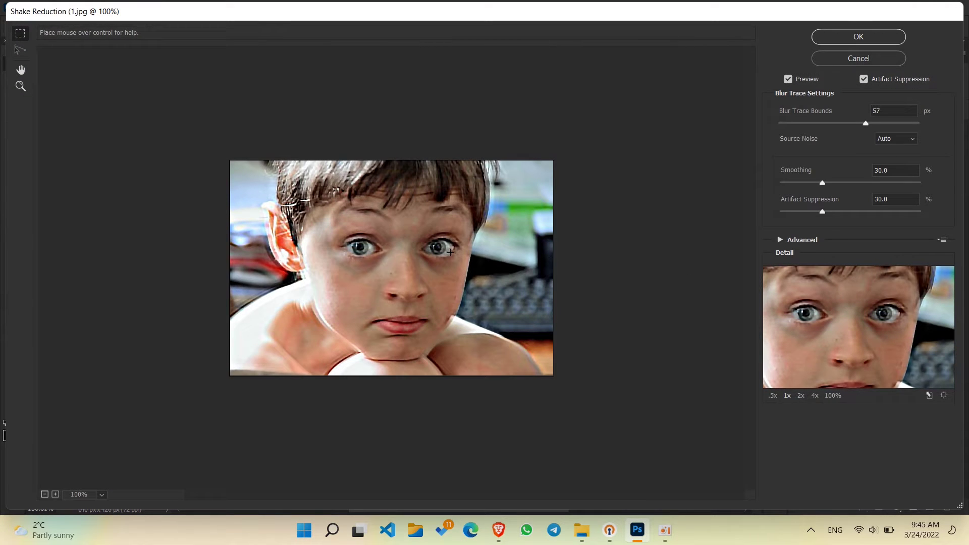
# Step: Apply Shake Reduction with Blur Trace Bounds 32 px, Smoothing 37.7% and Artifact Suppression 63.2%
pyautogui.click(842, 124)
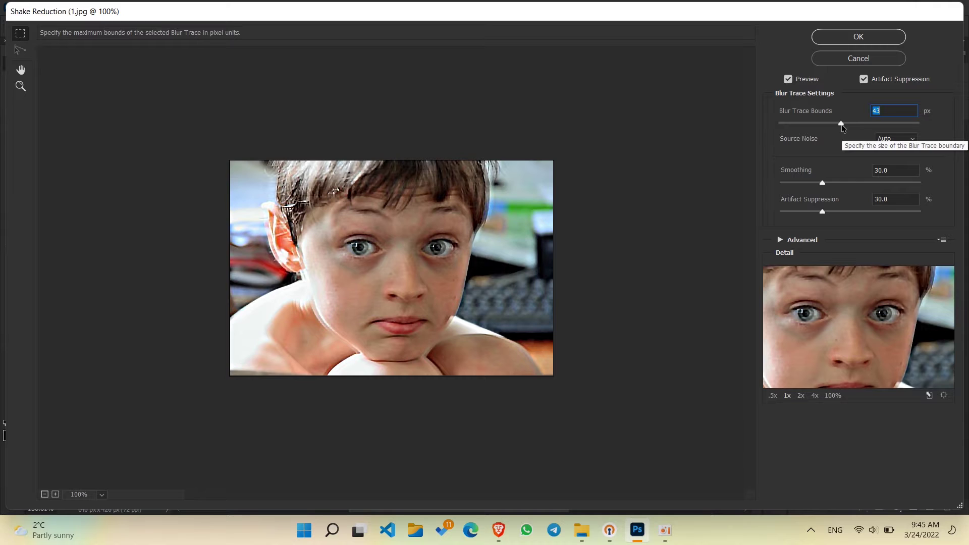
pyautogui.click(829, 124)
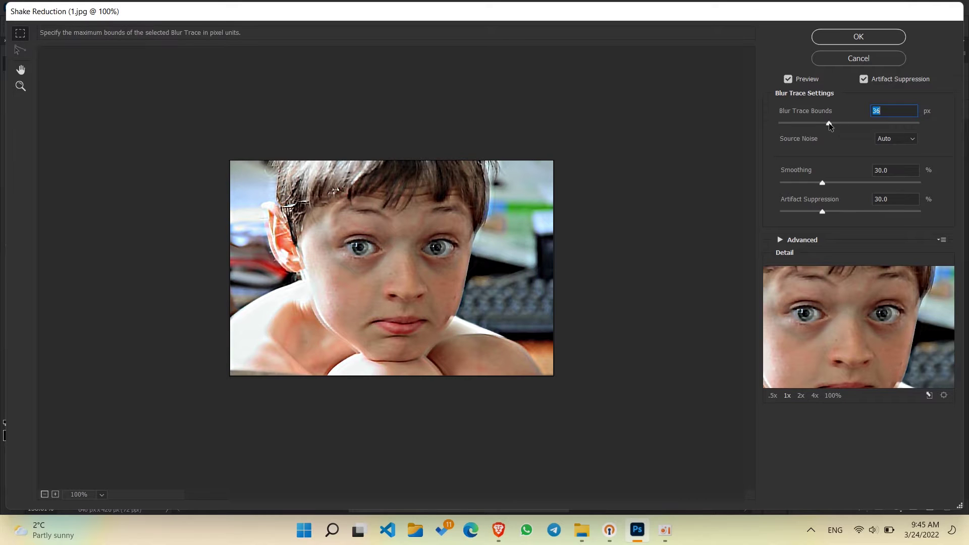
pyautogui.moveTo(829, 124); pyautogui.dragTo(818, 124)
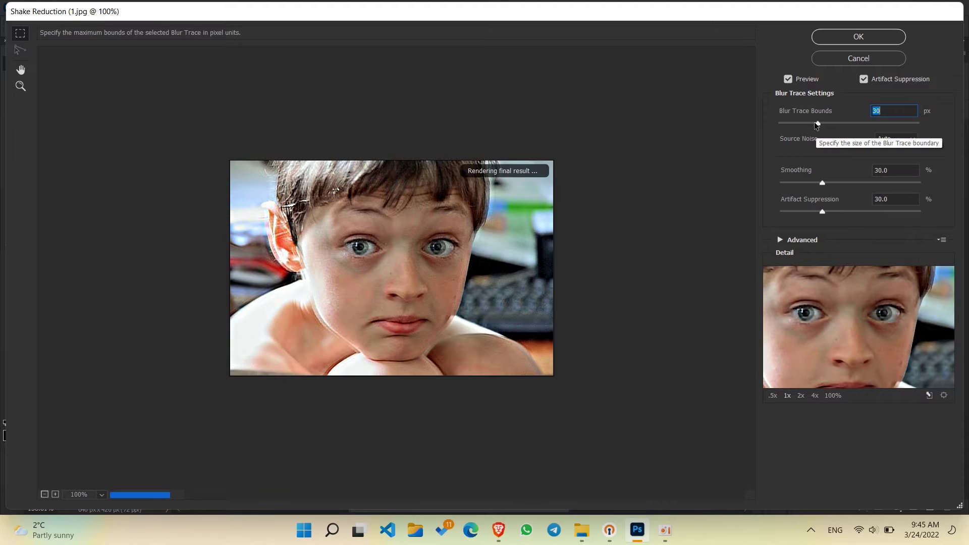
pyautogui.moveTo(817, 125); pyautogui.dragTo(821, 125)
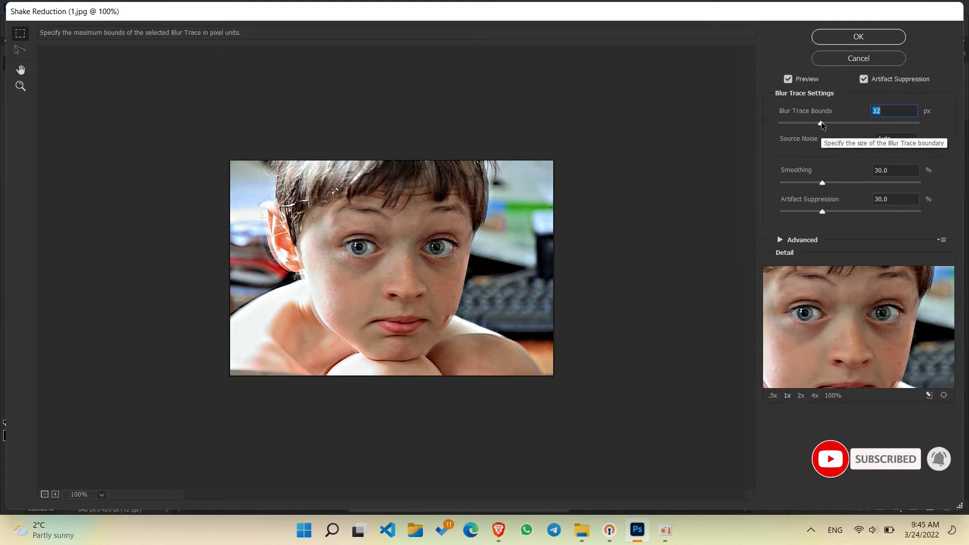
pyautogui.moveTo(836, 186); pyautogui.dragTo(852, 185)
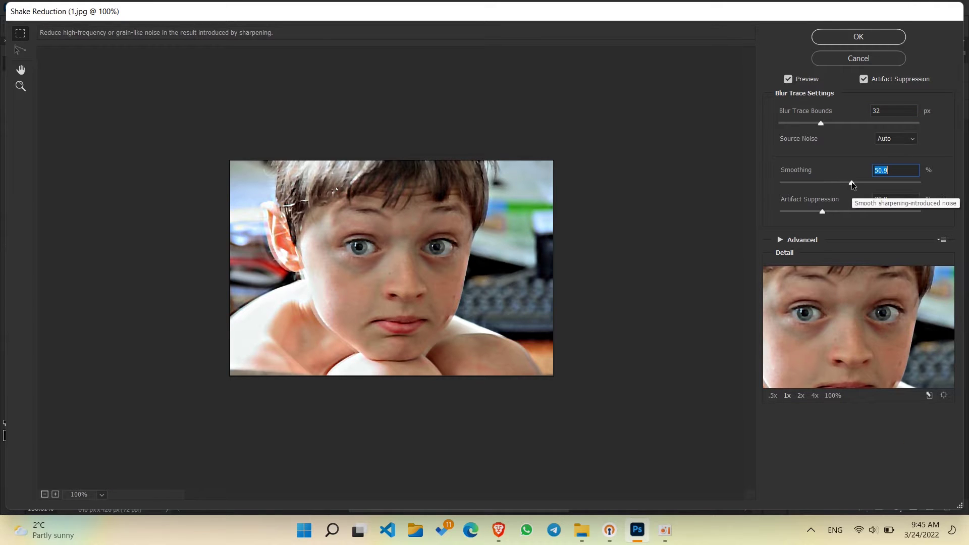
pyautogui.click(833, 183)
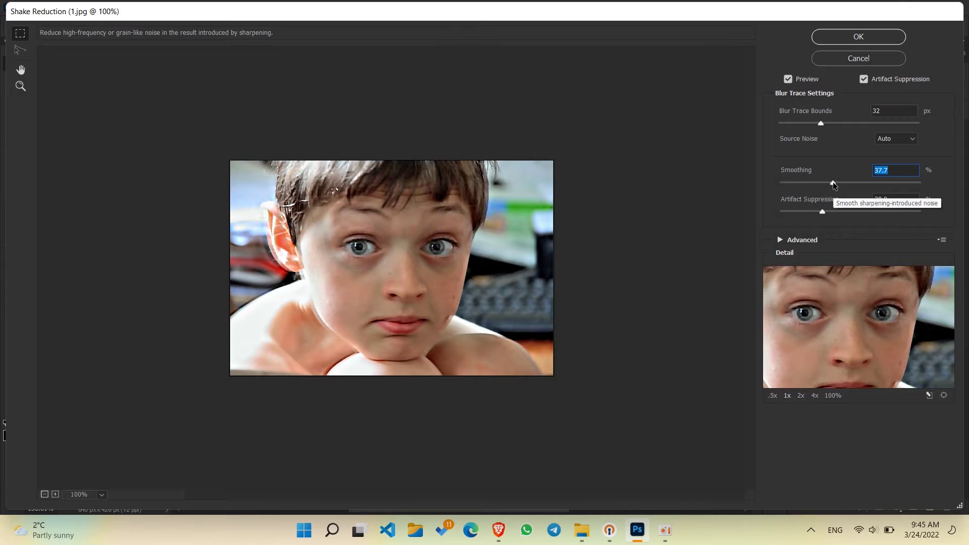
pyautogui.click(832, 211)
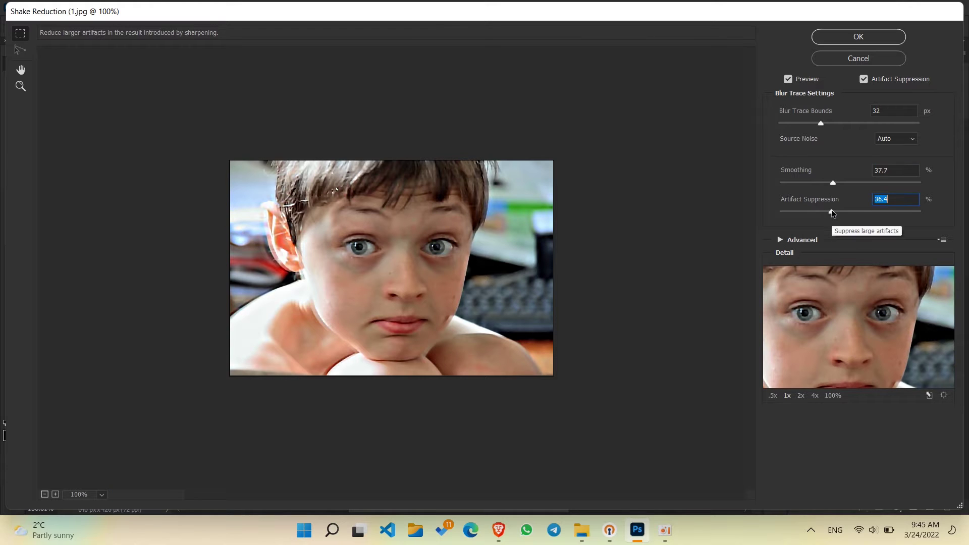
pyautogui.click(854, 211)
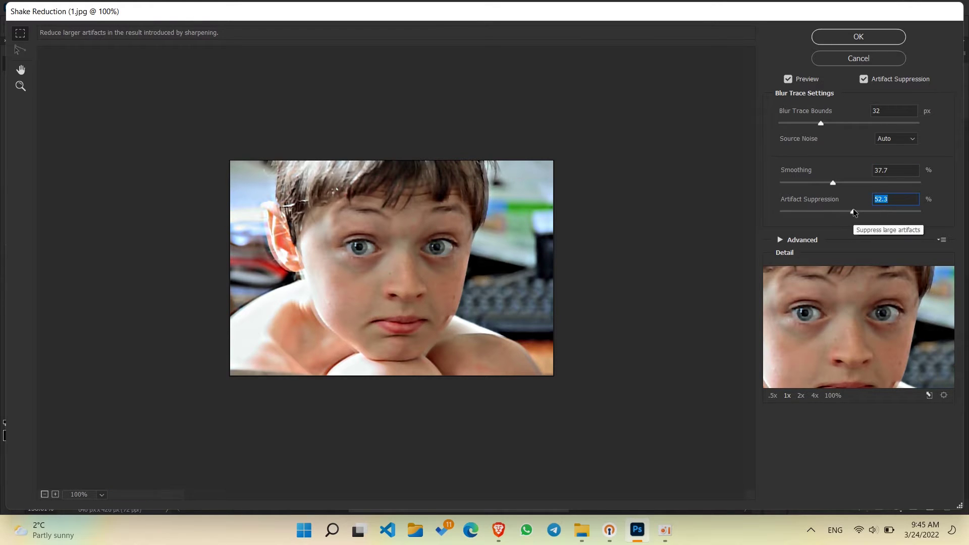
pyautogui.click(869, 211)
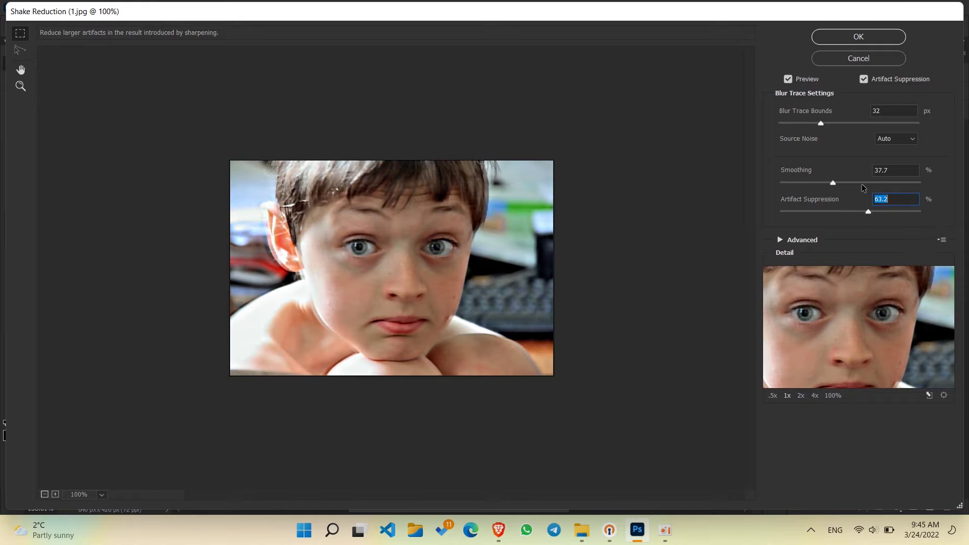
pyautogui.click(854, 39)
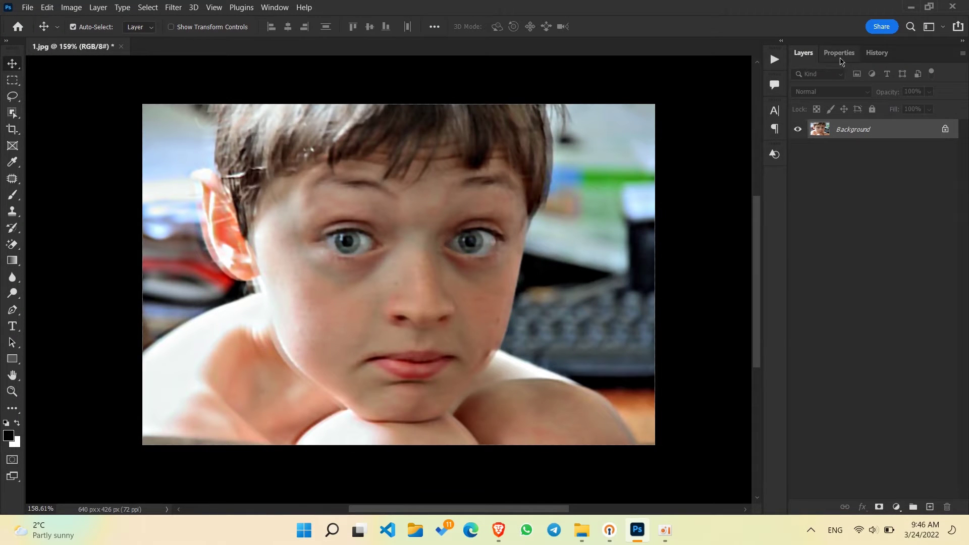
# Step: Compare the original Open state with the Shake Reduction result in the History panel
pyautogui.click(873, 61)
pyautogui.click(846, 92)
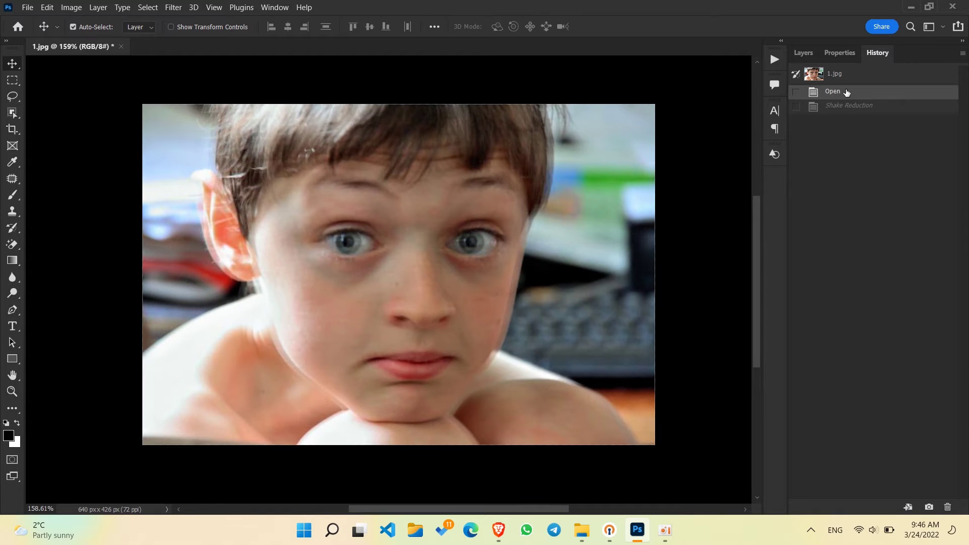
pyautogui.click(846, 106)
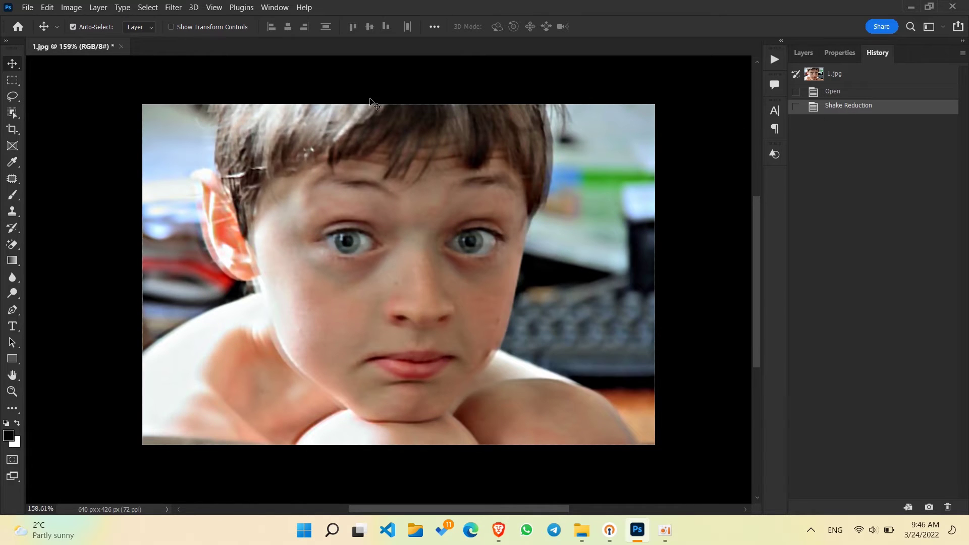
pyautogui.click(173, 7)
pyautogui.moveTo(187, 228)
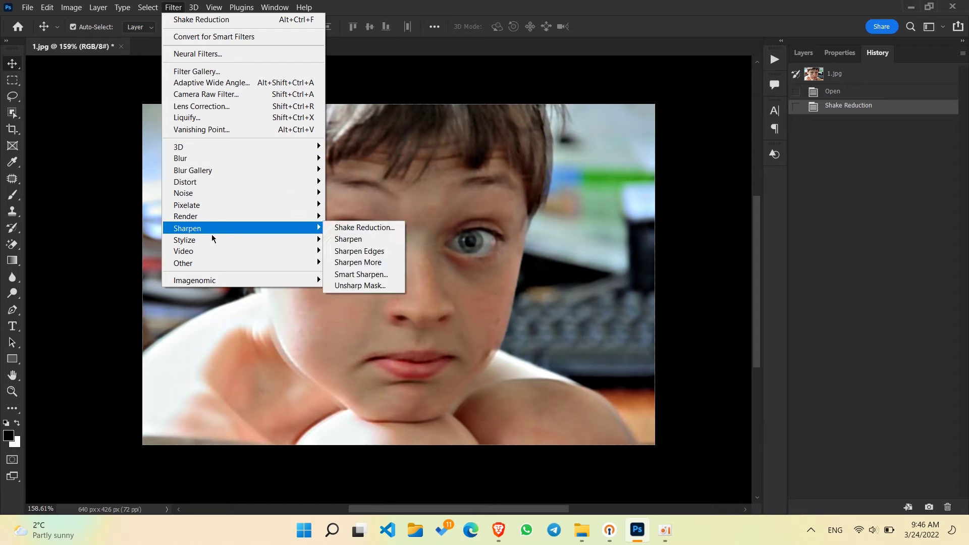
# Step: Apply Unsharp Mask at 50% amount, 2.1 px radius and threshold 0, previewing the face
pyautogui.click(370, 285)
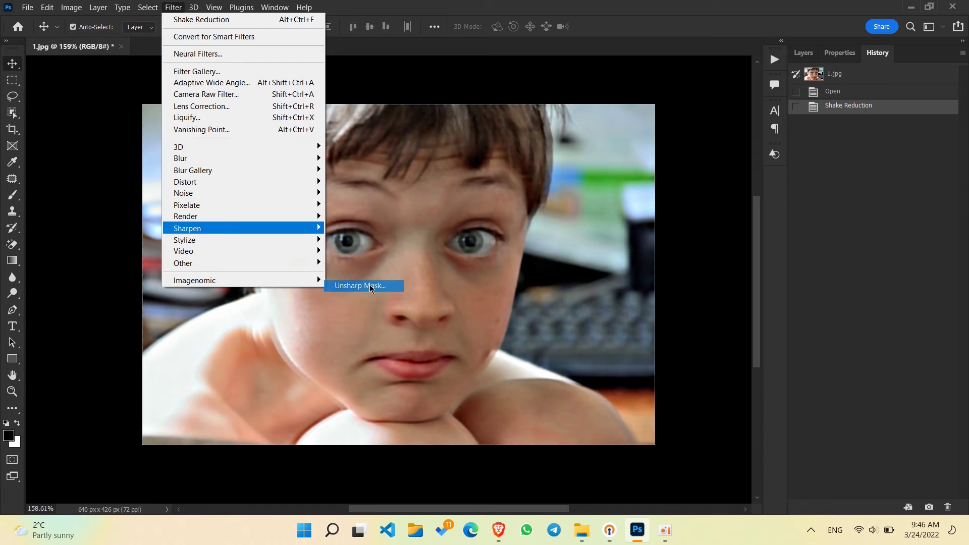
pyautogui.moveTo(445, 76); pyautogui.dragTo(593, 103)
pyautogui.moveTo(564, 161); pyautogui.dragTo(594, 186)
pyautogui.moveTo(550, 322); pyautogui.dragTo(561, 323)
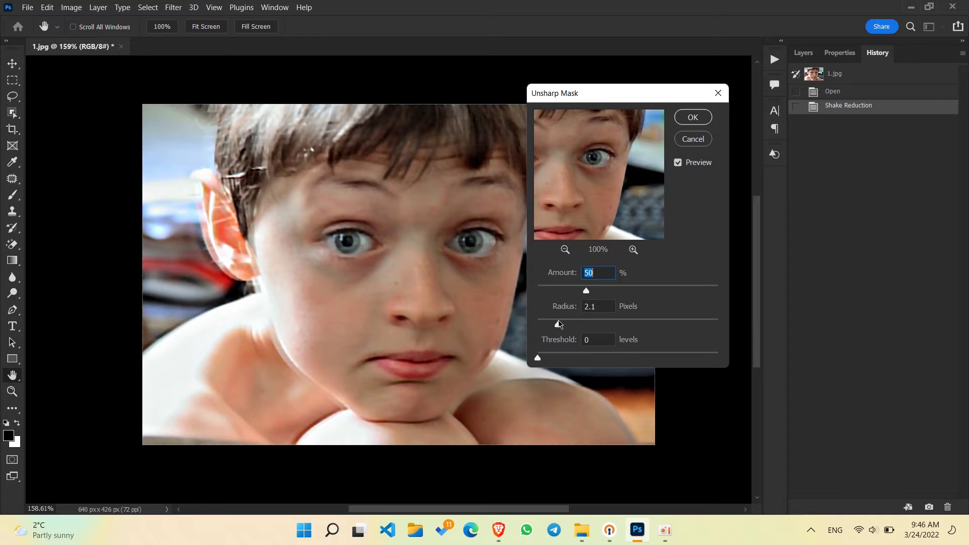
pyautogui.click(695, 124)
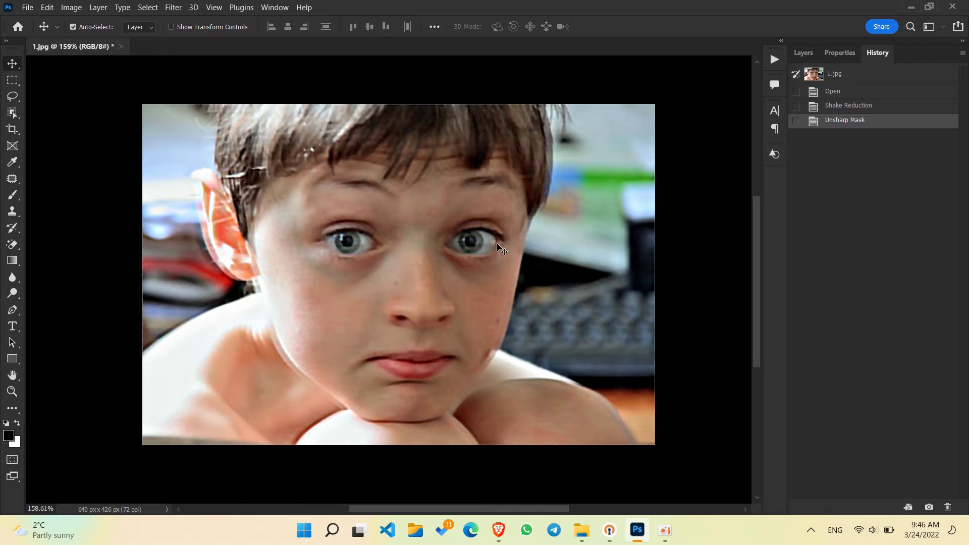
pyautogui.scroll(2, 497, 244)
pyautogui.scroll(2, 497, 244)
pyautogui.scroll(2, 497, 244)
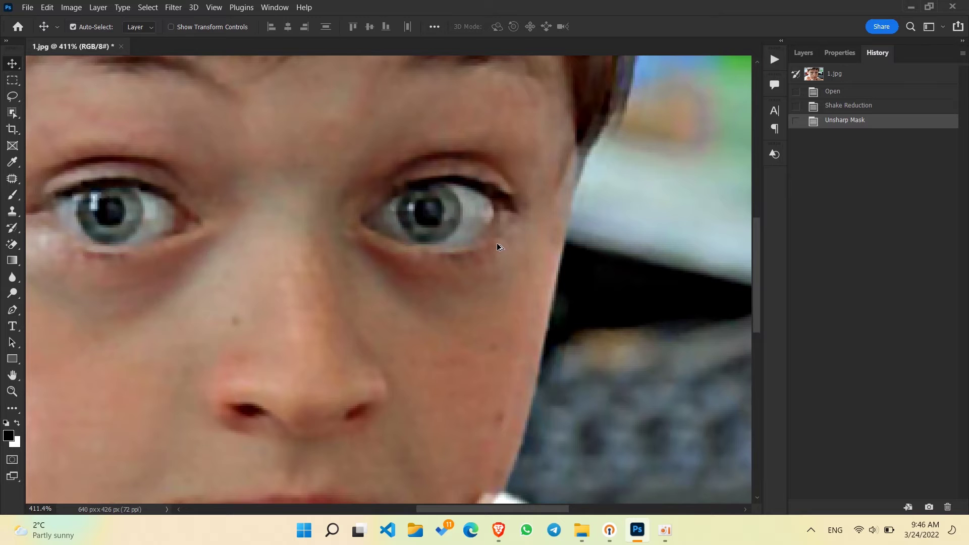
pyautogui.click(824, 96)
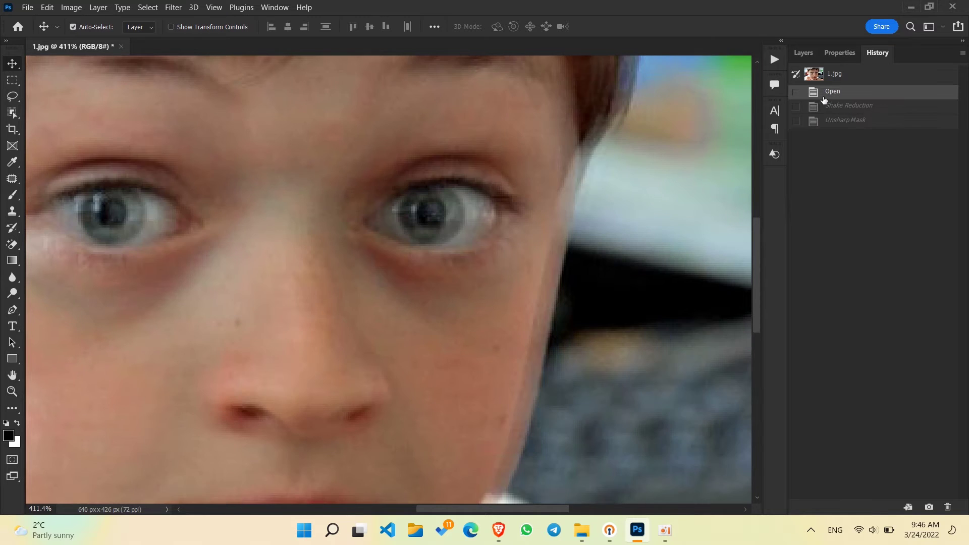
pyautogui.click(828, 123)
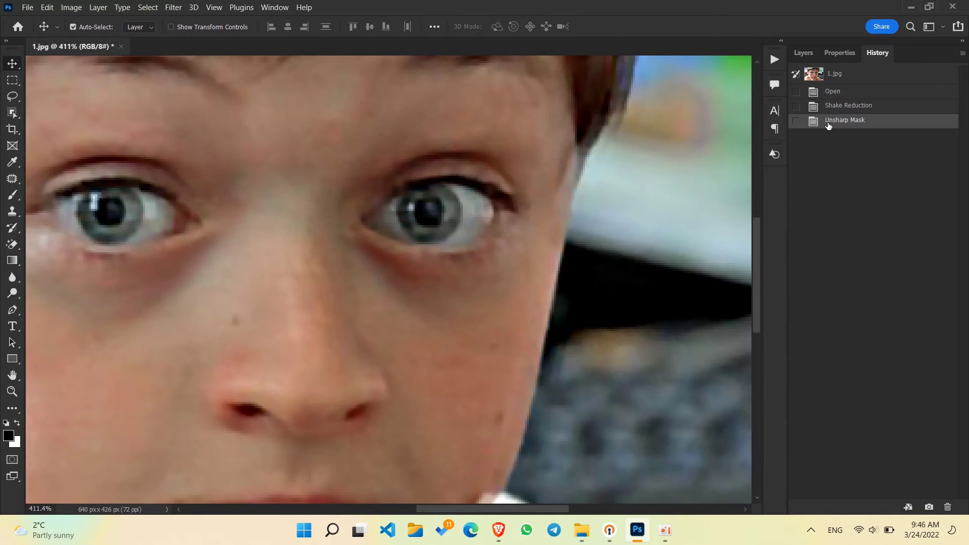
pyautogui.scroll(-5, 604, 178)
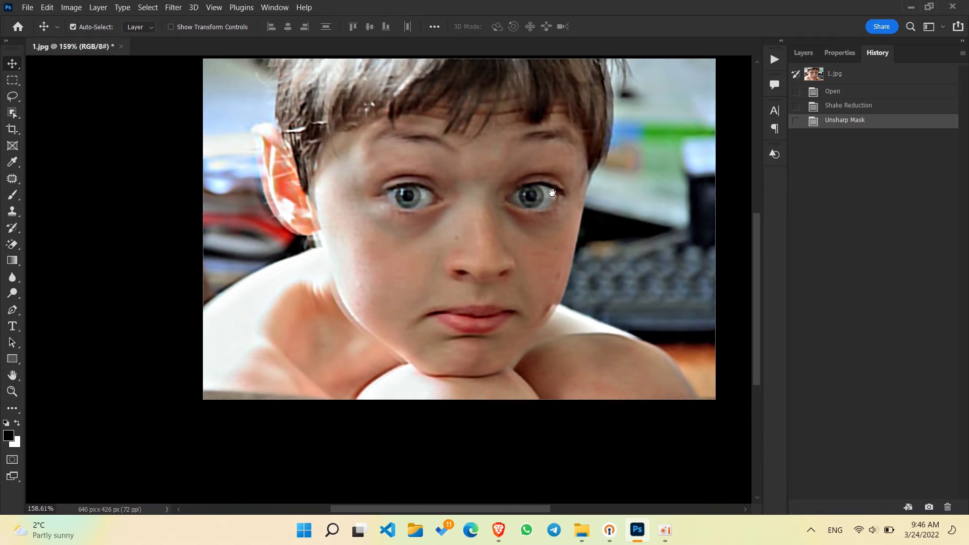
pyautogui.moveTo(590, 187); pyautogui.dragTo(491, 235)
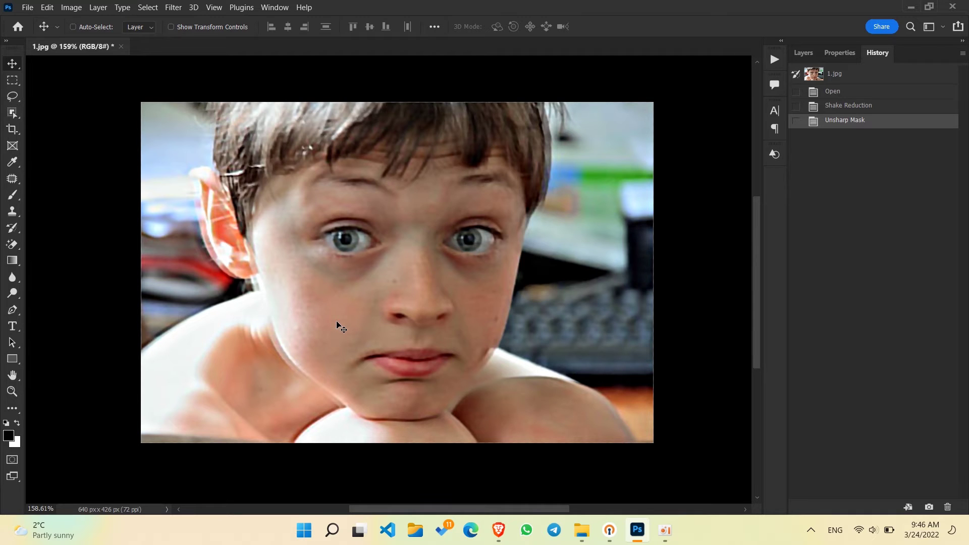
pyautogui.hotkey('ctrl', 'o')
# Step: Open facedeblur.png, zoom onto the girl's face, and launch Shake Reduction on it
pyautogui.scroll(-3, 226, 262)
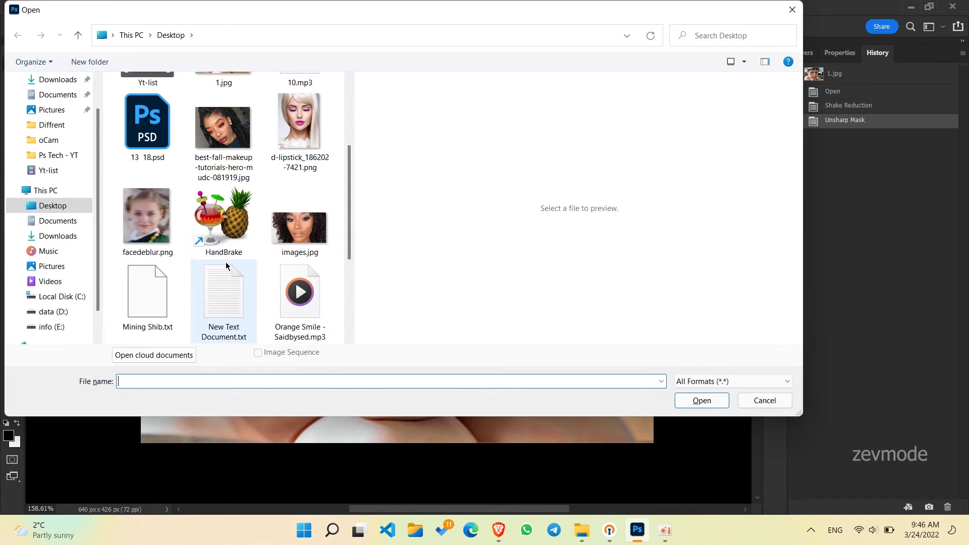
pyautogui.doubleClick(153, 237)
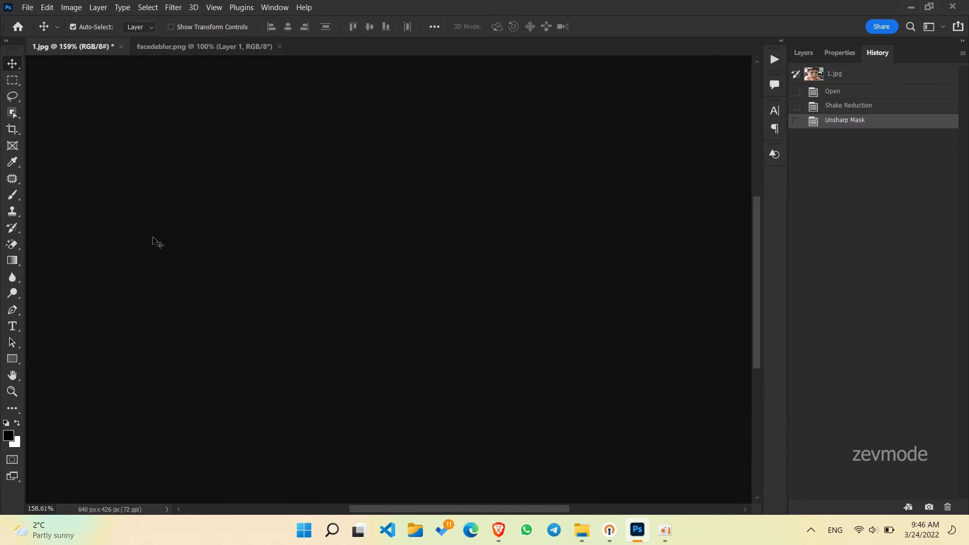
pyautogui.scroll(2, 392, 267)
pyautogui.scroll(2, 391, 271)
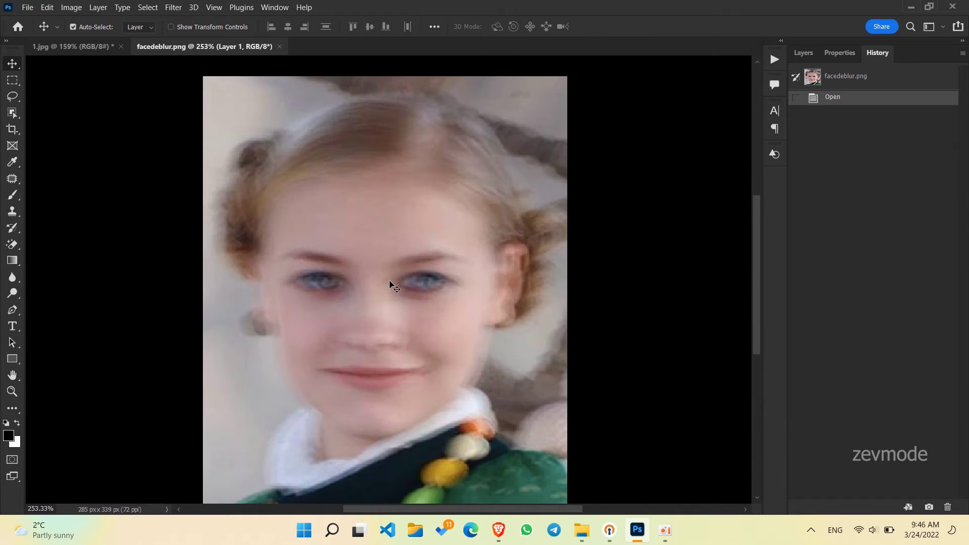
pyautogui.moveTo(390, 290); pyautogui.dragTo(388, 273)
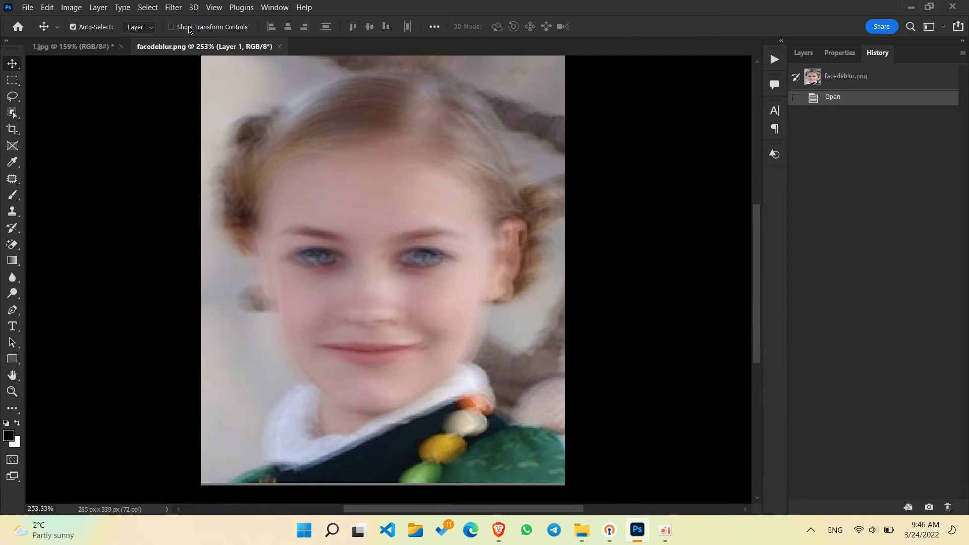
pyautogui.click(173, 7)
pyautogui.moveTo(187, 229)
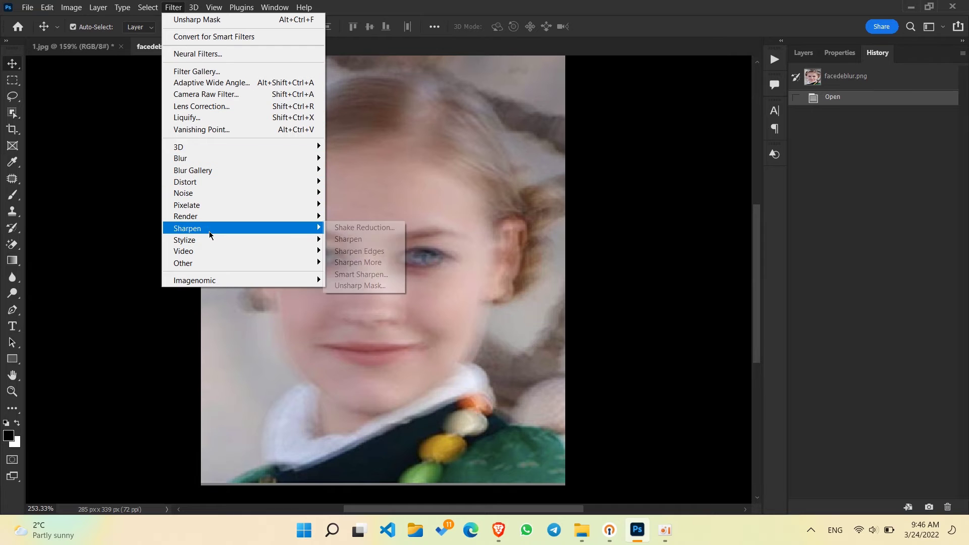
pyautogui.click(378, 228)
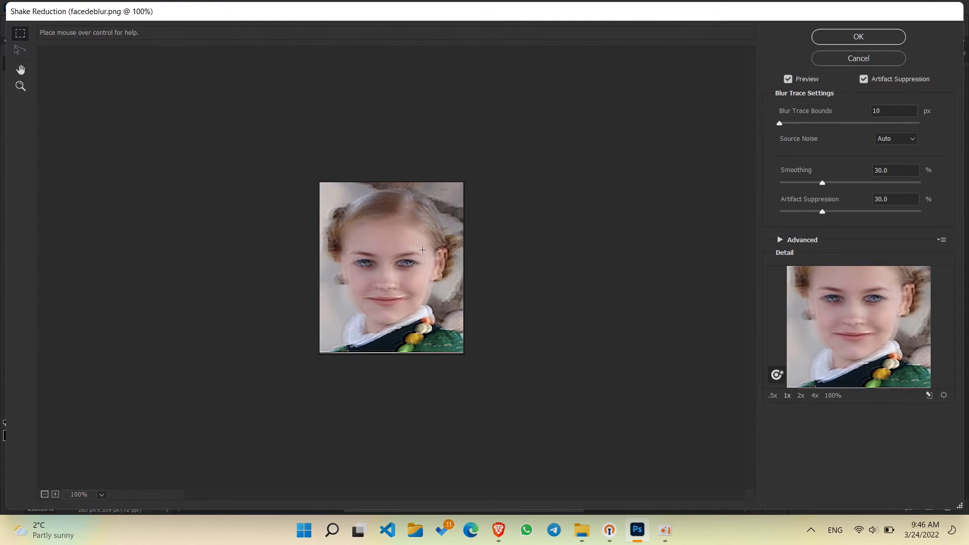
# Step: Zoom the preview to 250%, set Blur Trace Bounds to 90 px and Smoothing to 23.6%
pyautogui.scroll(1, 398, 261)
pyautogui.scroll(1, 399, 261)
pyautogui.scroll(2, 402, 261)
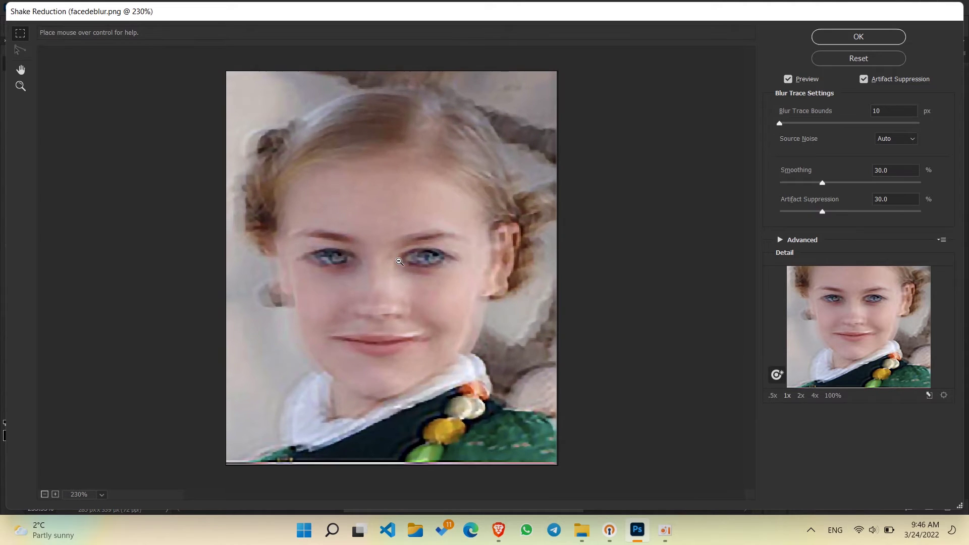
pyautogui.scroll(1, 404, 261)
pyautogui.click(831, 123)
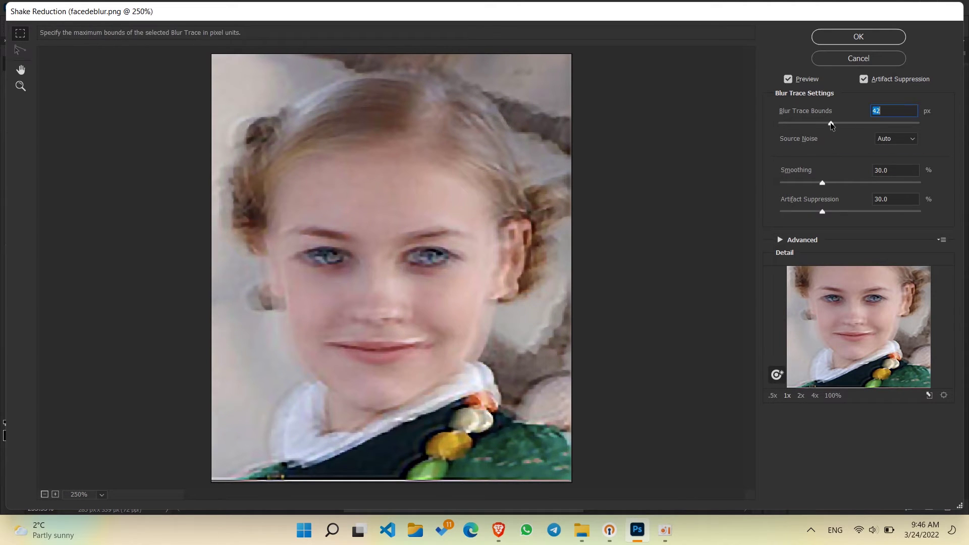
pyautogui.click(903, 122)
pyautogui.click(910, 123)
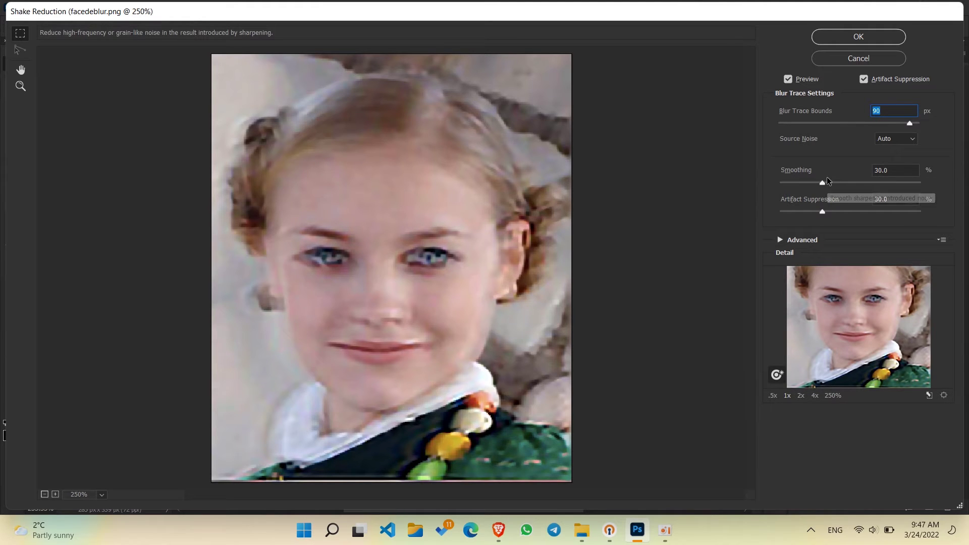
pyautogui.moveTo(828, 181)
pyautogui.mouseDown()
pyautogui.moveTo(838, 183)
pyautogui.moveTo(794, 183)
pyautogui.moveTo(814, 183)
pyautogui.mouseUp()
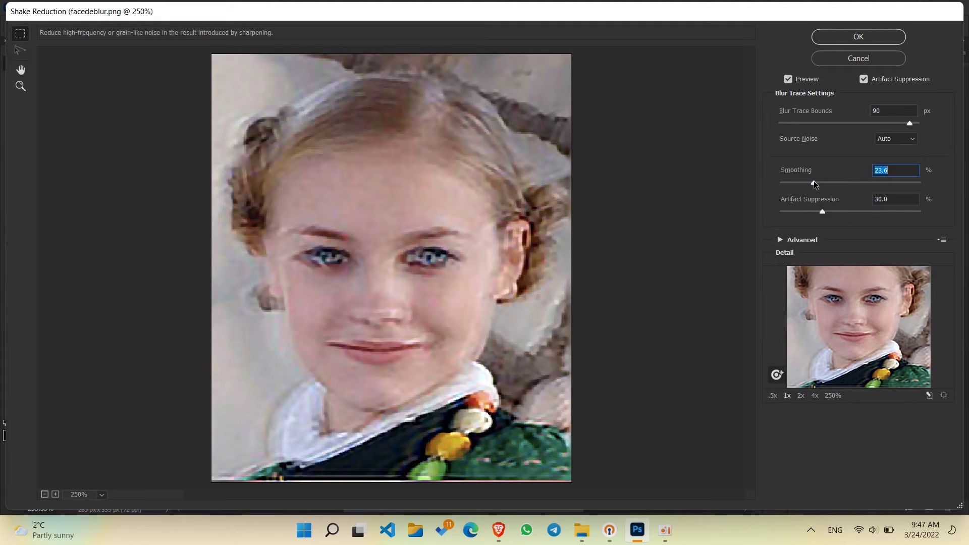
# Step: Move the blur estimation region onto the face and draw a second region beside it
pyautogui.click(782, 241)
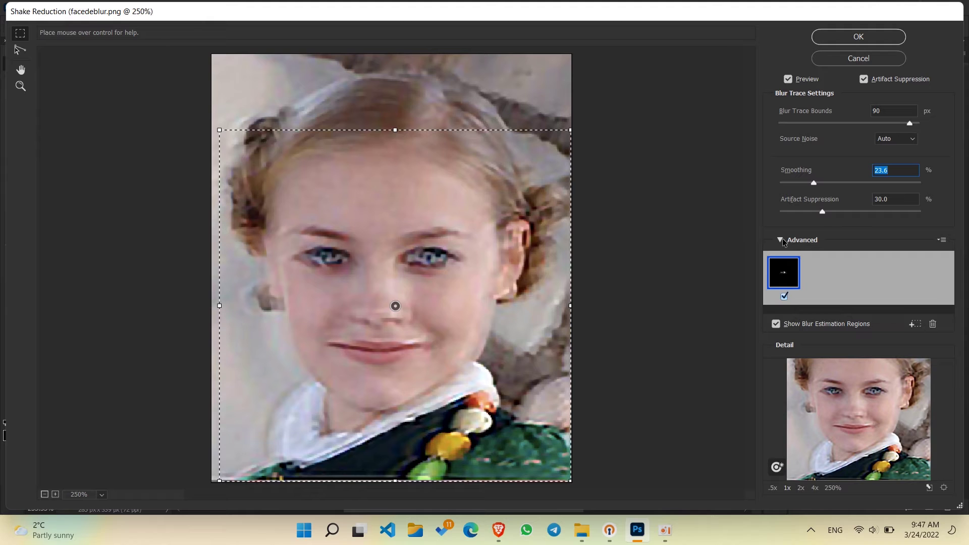
pyautogui.moveTo(395, 305); pyautogui.dragTo(387, 258)
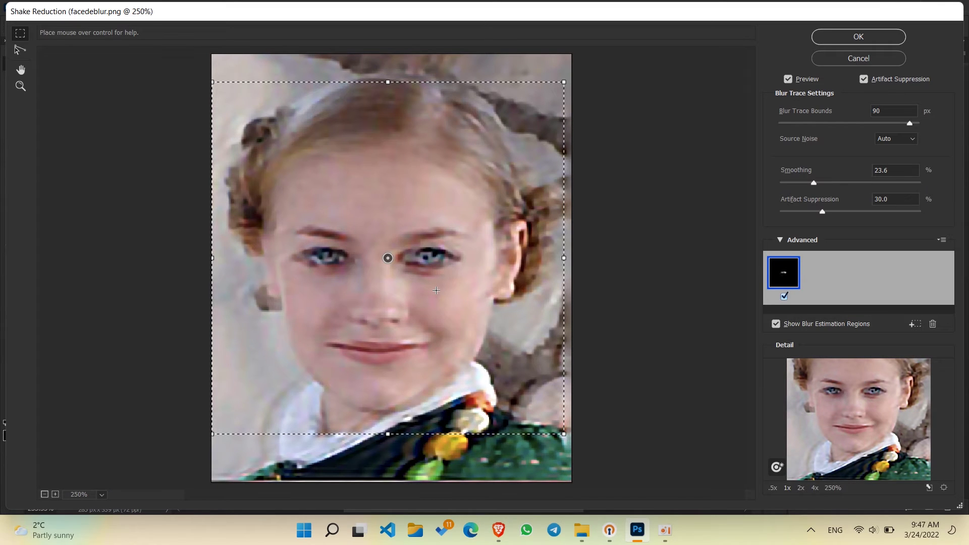
pyautogui.moveTo(436, 291); pyautogui.dragTo(487, 315)
pyautogui.moveTo(487, 315); pyautogui.dragTo(527, 376)
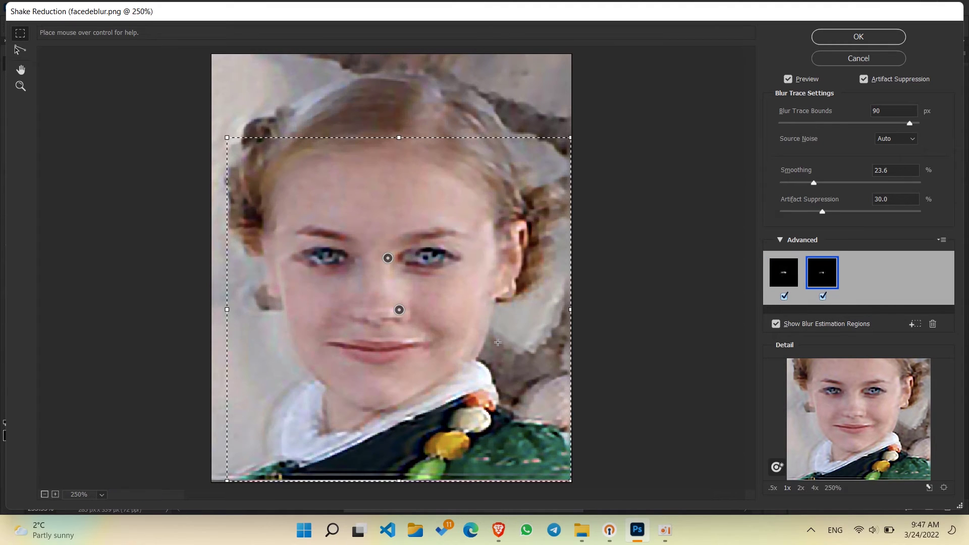
# Step: Apply Shake Reduction with Artifact Suppression 52.7% and Source Noise set to Medium
pyautogui.moveTo(835, 212); pyautogui.dragTo(854, 212)
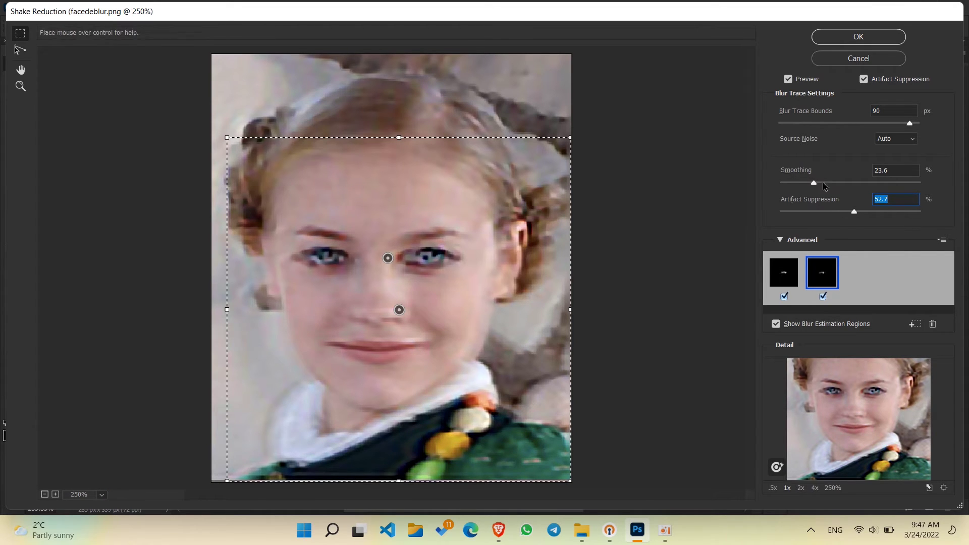
pyautogui.click(907, 139)
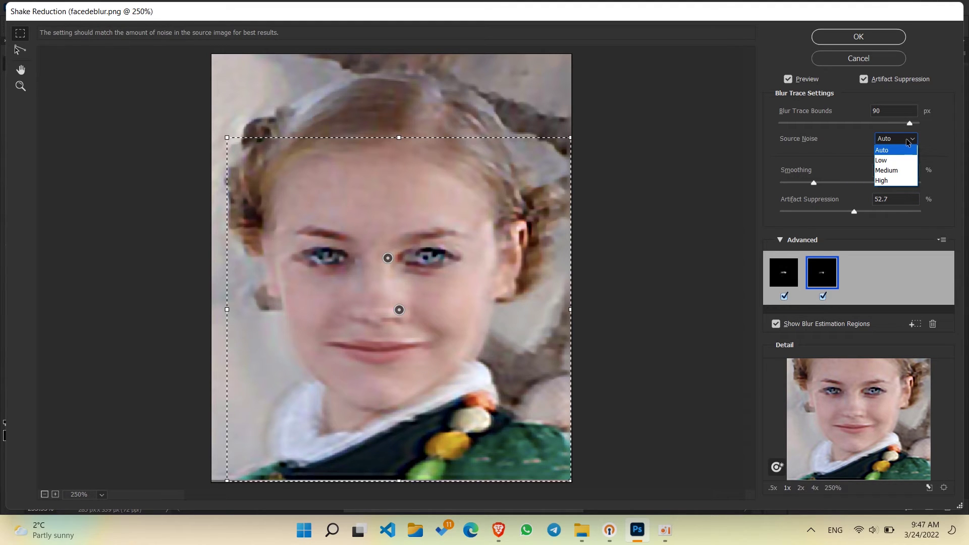
pyautogui.click(896, 170)
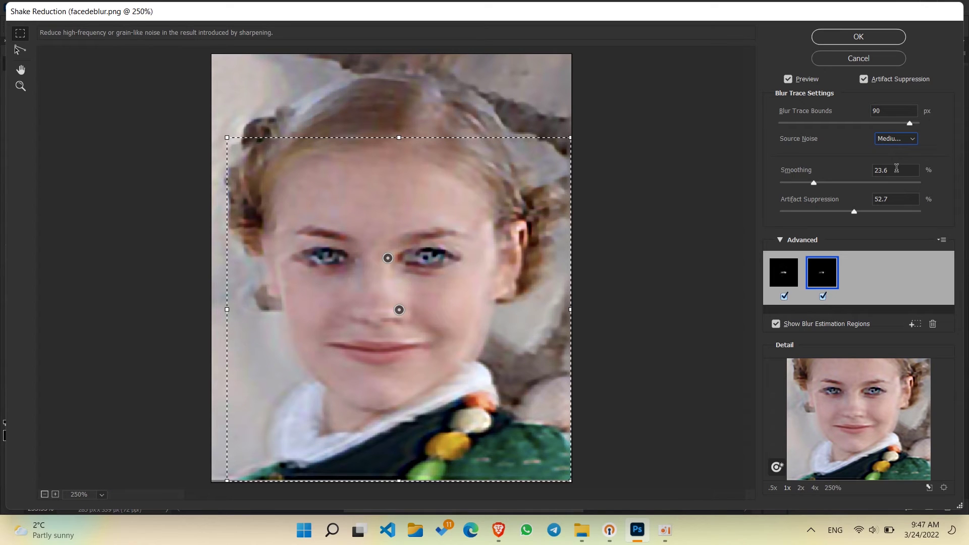
pyautogui.click(861, 37)
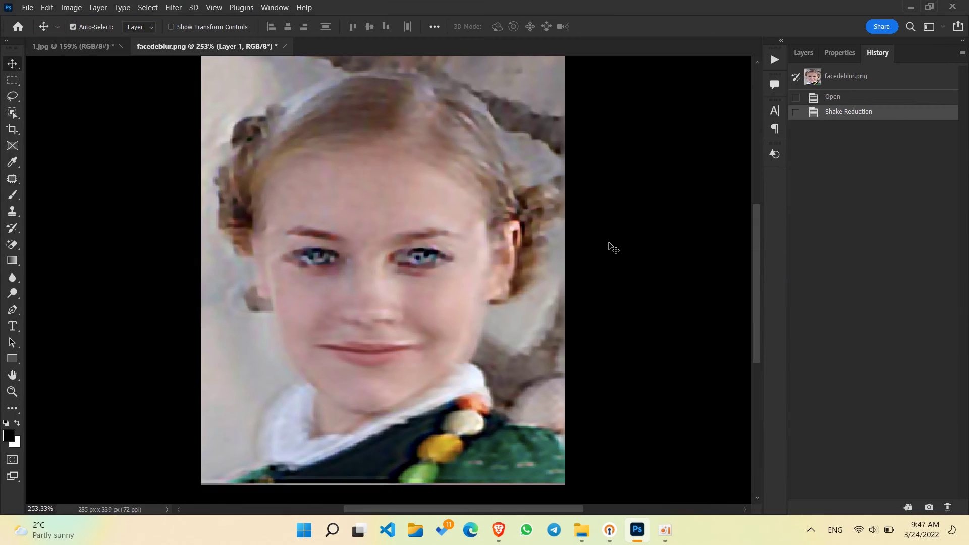
# Step: Compare the pre- and post-Shake Reduction states in History, then start Neural Filters
pyautogui.click(836, 98)
pyautogui.click(843, 113)
pyautogui.click(174, 7)
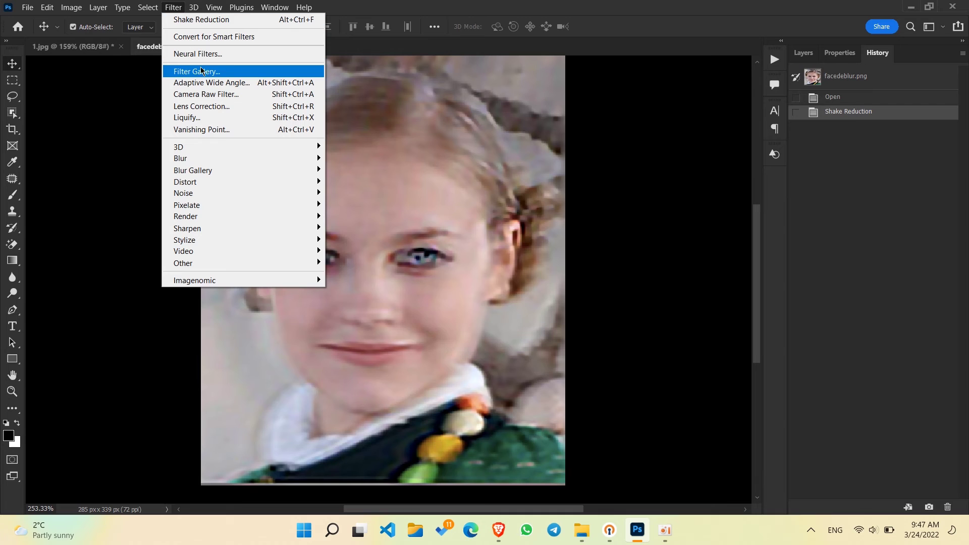
pyautogui.click(225, 55)
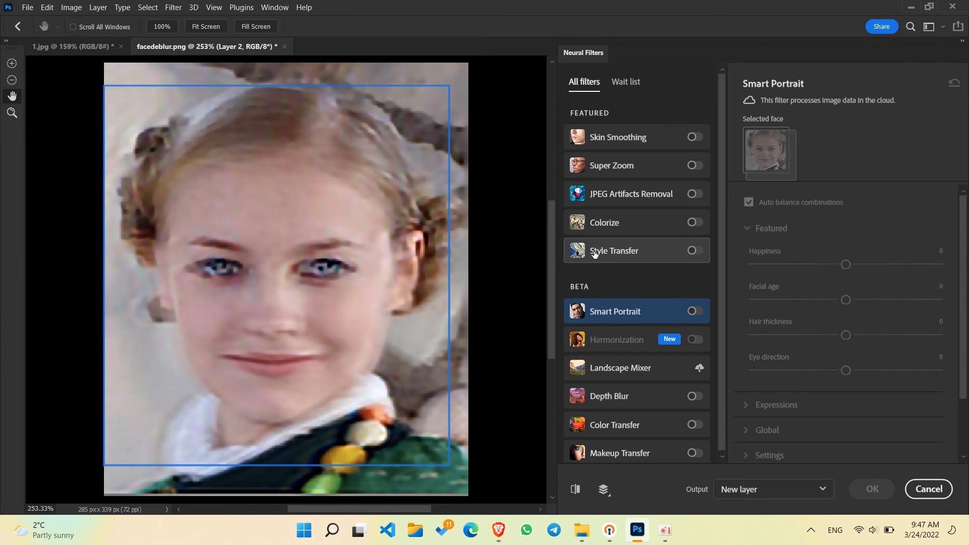
# Step: Apply Smart Portrait, Skin Smoothing at smoothness +21 and Super Zoom as a new layer
pyautogui.click(694, 311)
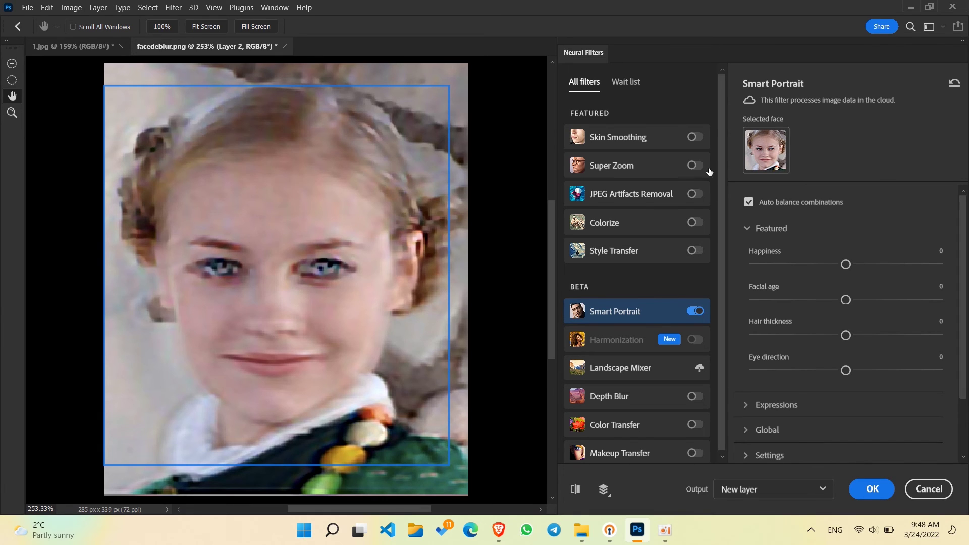
pyautogui.click(695, 137)
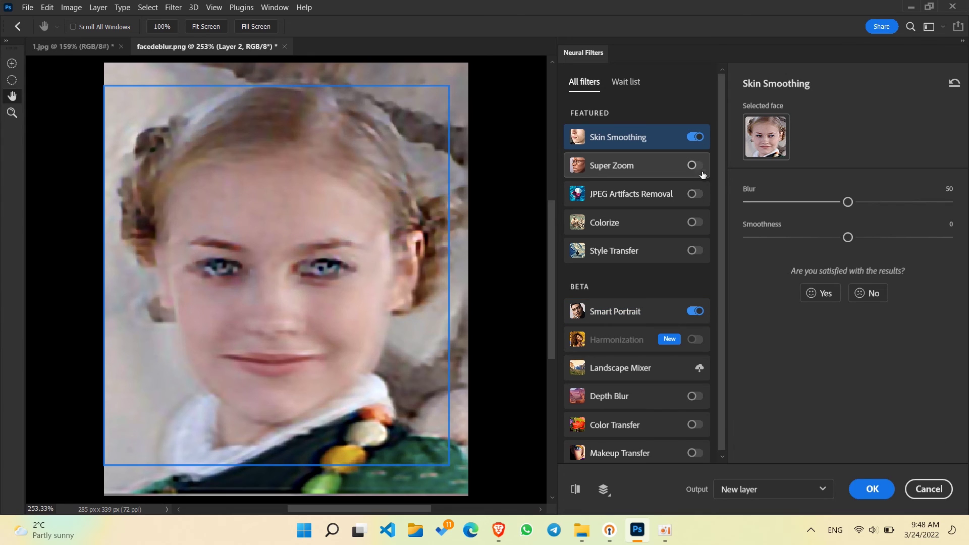
pyautogui.moveTo(849, 237); pyautogui.dragTo(890, 237)
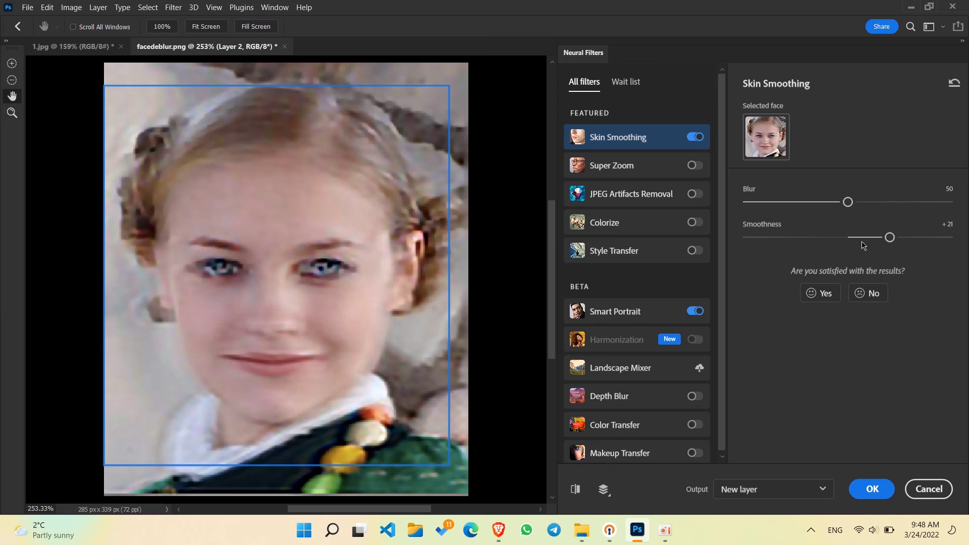
pyautogui.click(695, 166)
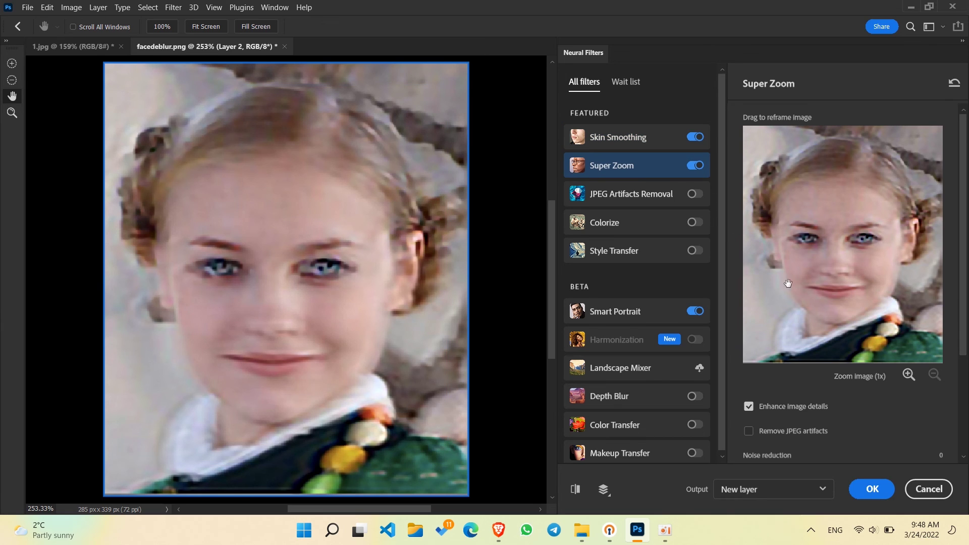
pyautogui.click(873, 489)
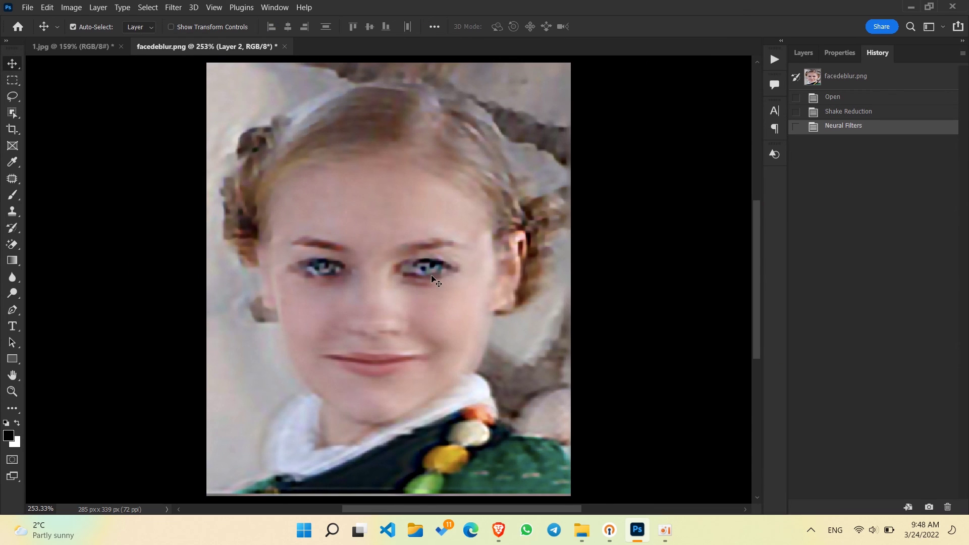
# Step: Merge Layer 1 and Layer 2 into one layer with Ctrl+E
pyautogui.click(806, 54)
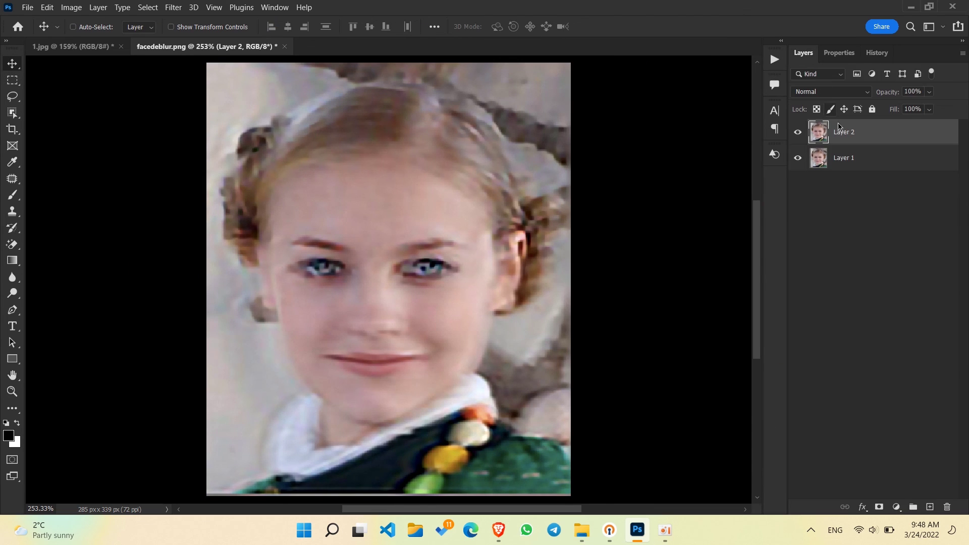
pyautogui.keyDown('shift'); pyautogui.click(843, 158); pyautogui.keyUp('shift')
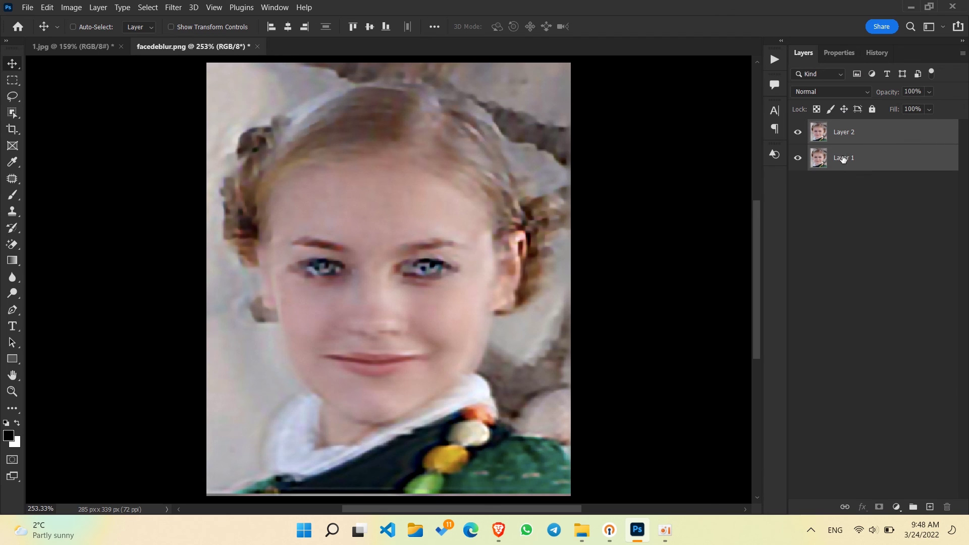
pyautogui.hotkey('ctrl', 'e')
# Step: Sharpen the merged image with Unsharp Mask at 50% amount and 3.0 px radius
pyautogui.click(172, 7)
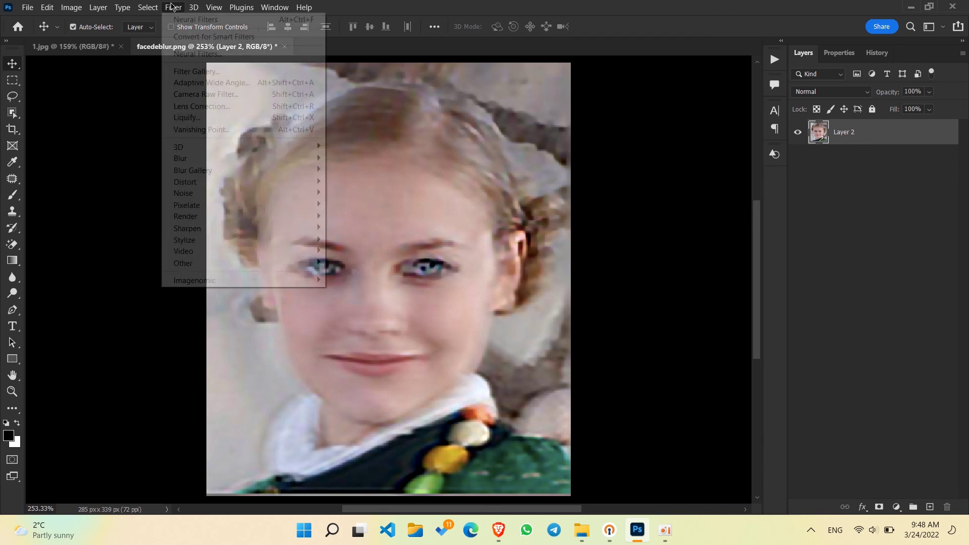
pyautogui.moveTo(187, 229)
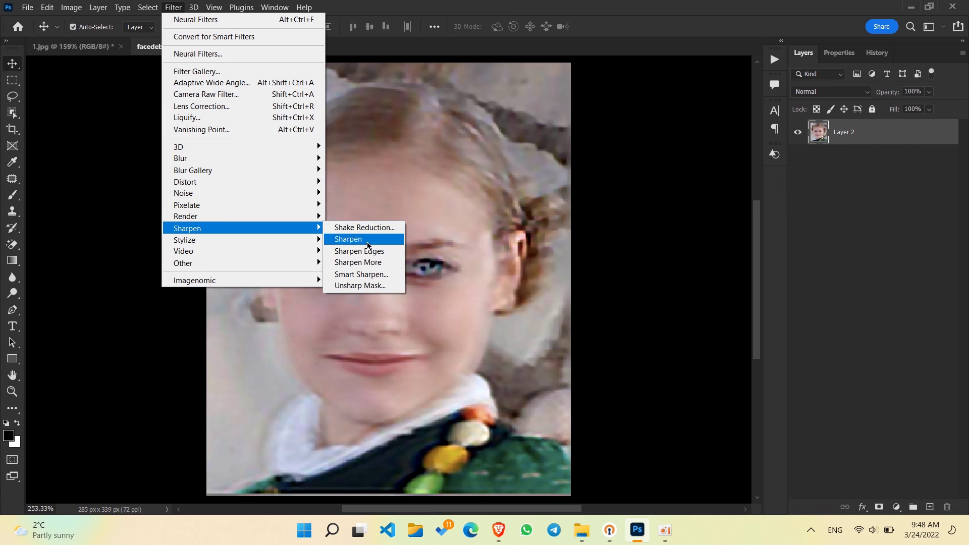
pyautogui.click(368, 285)
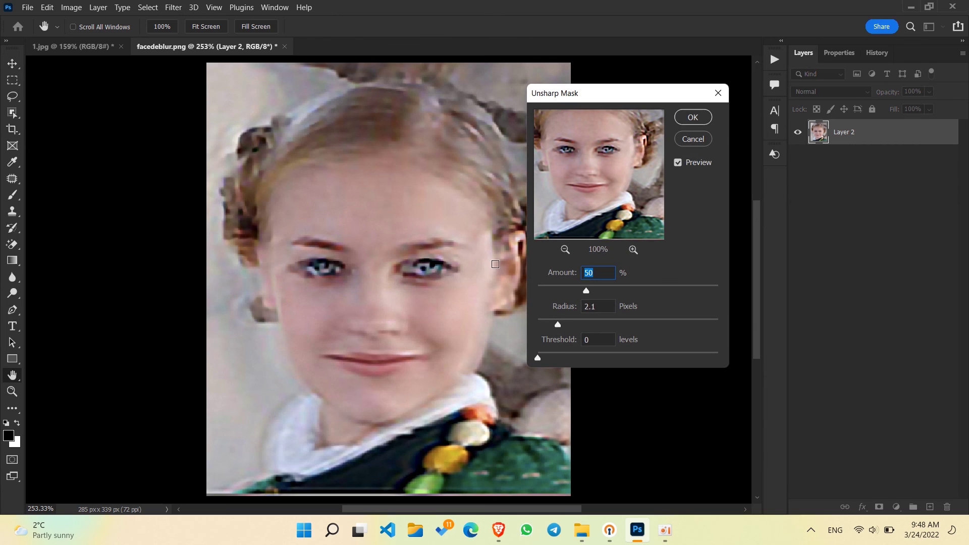
pyautogui.click(574, 321)
pyautogui.moveTo(567, 321); pyautogui.dragTo(565, 321)
pyautogui.click(704, 117)
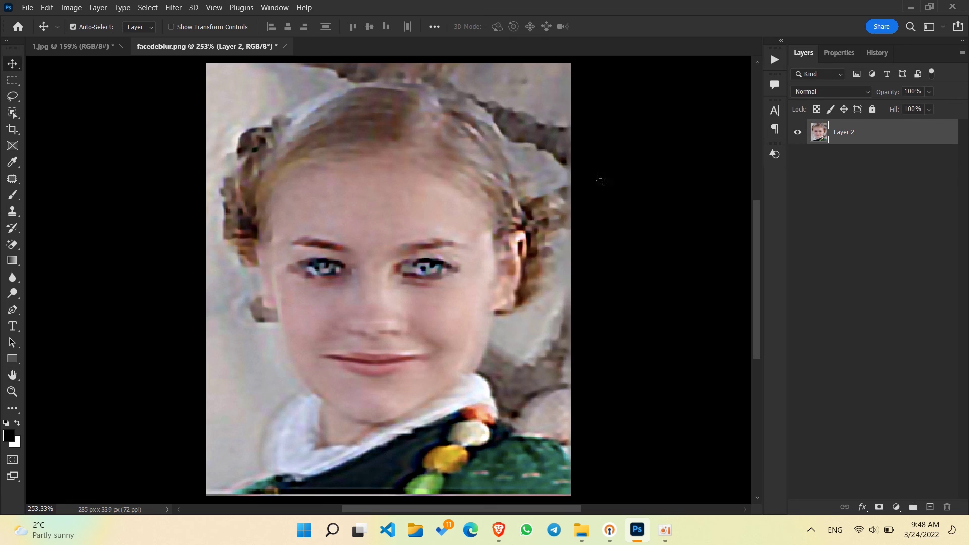
# Step: Compare the original blurry image with the final sharpened result in History
pyautogui.scroll(2, 428, 266)
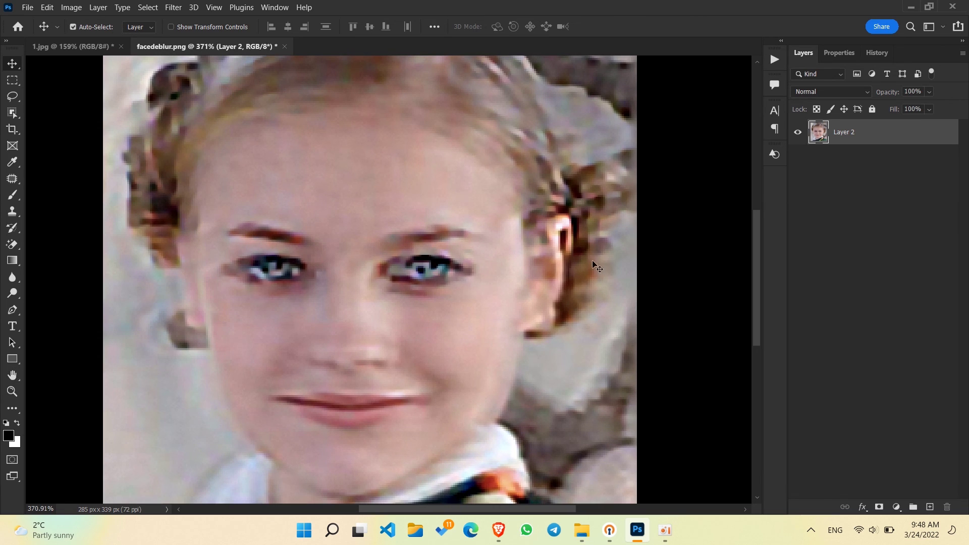
pyautogui.click(872, 55)
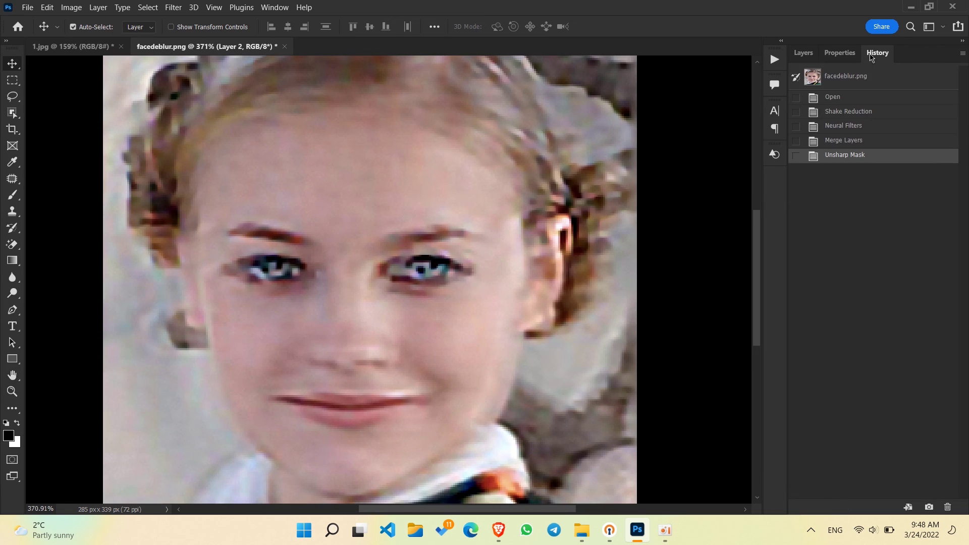
pyautogui.click(849, 98)
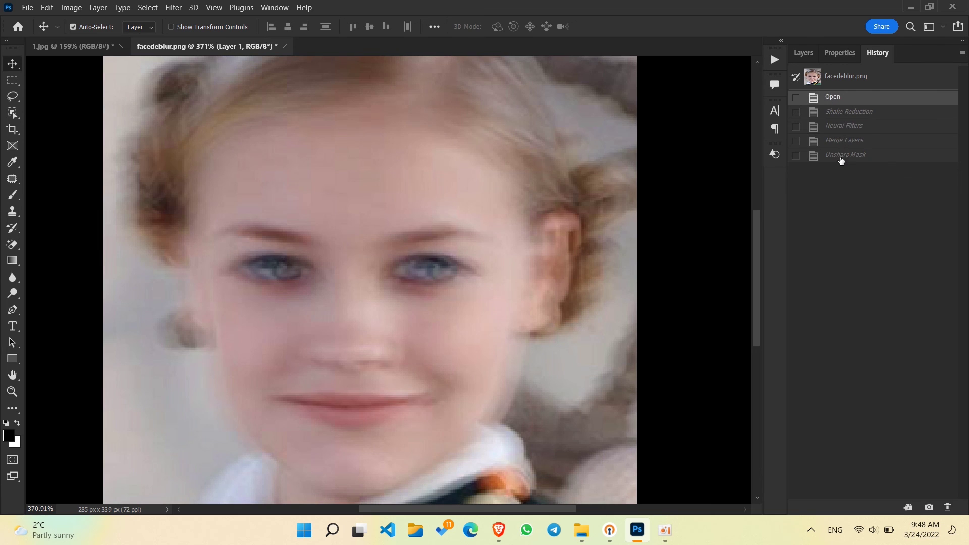
pyautogui.click(841, 156)
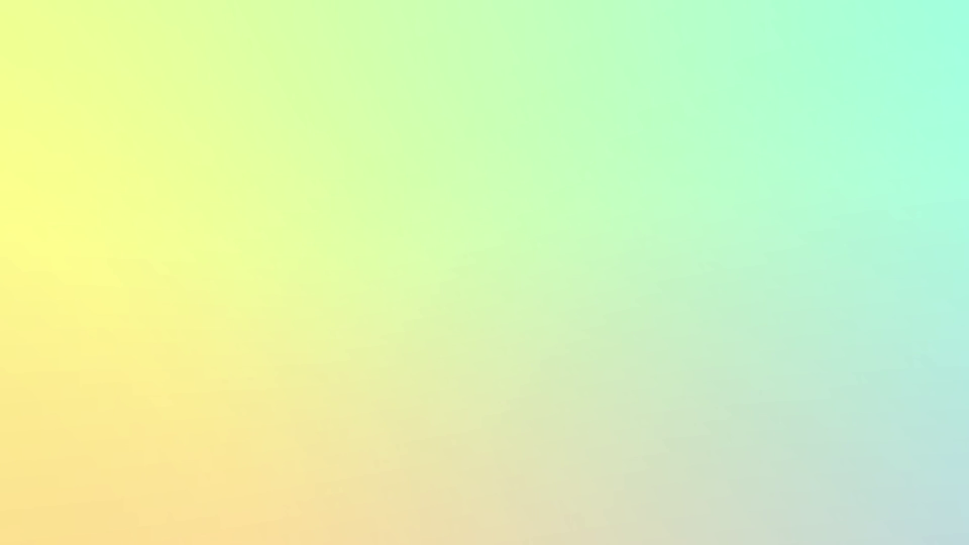